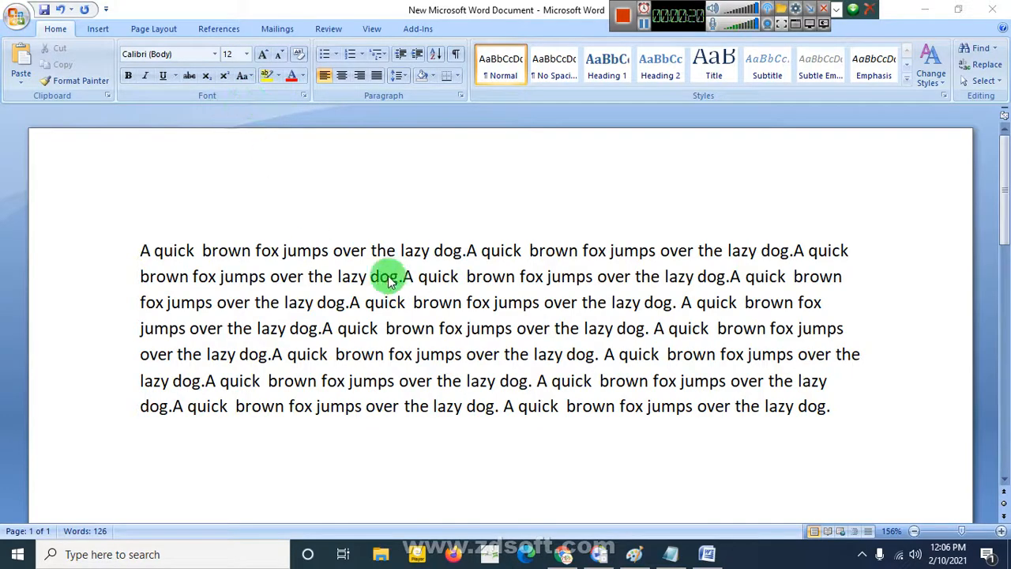
Set the font at the end of the paragraph's last line to Times New Roman.
click(834, 406)
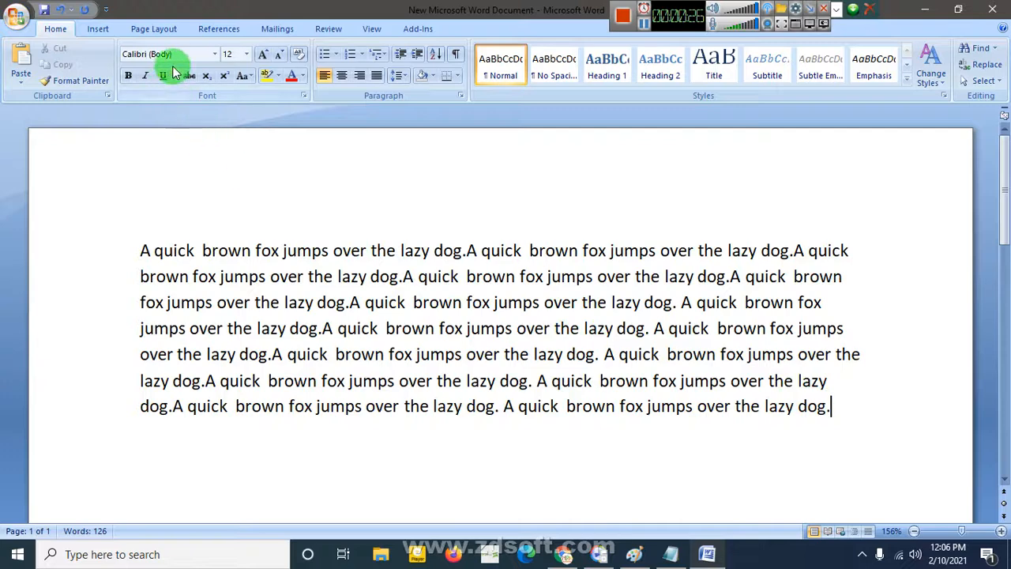
click(127, 57)
drag(127, 57, 183, 56)
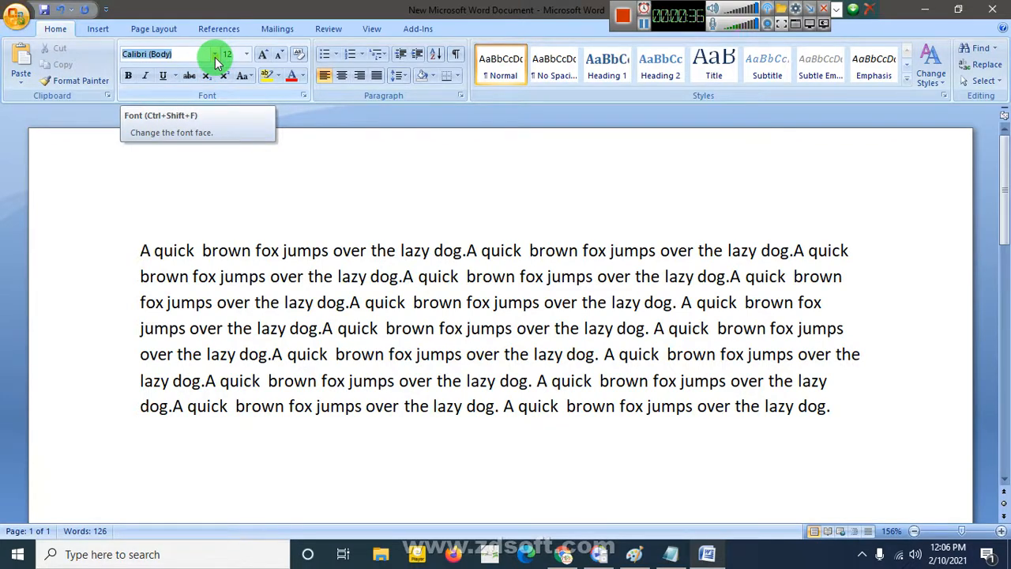
click(214, 57)
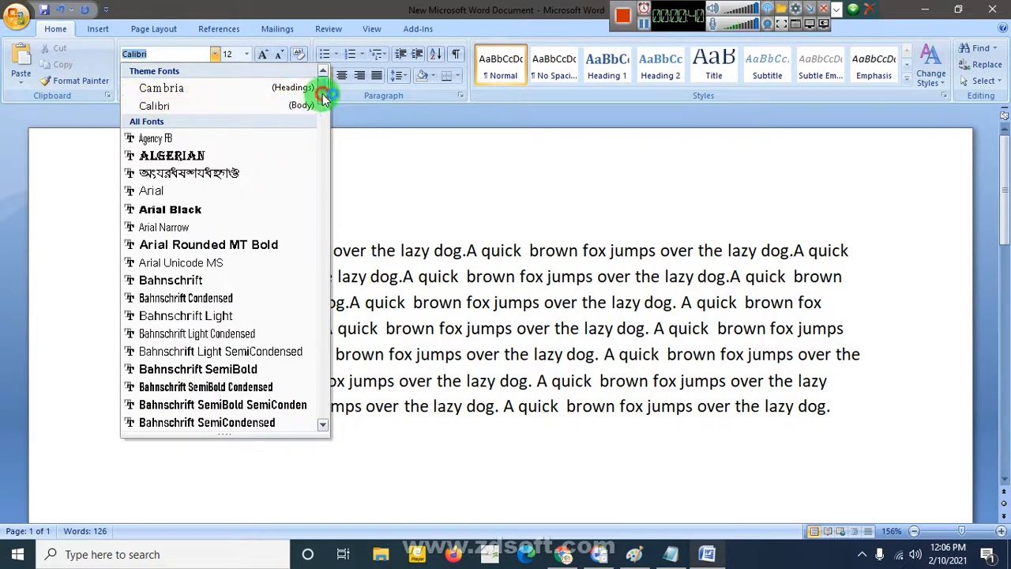
drag(323, 93, 308, 392)
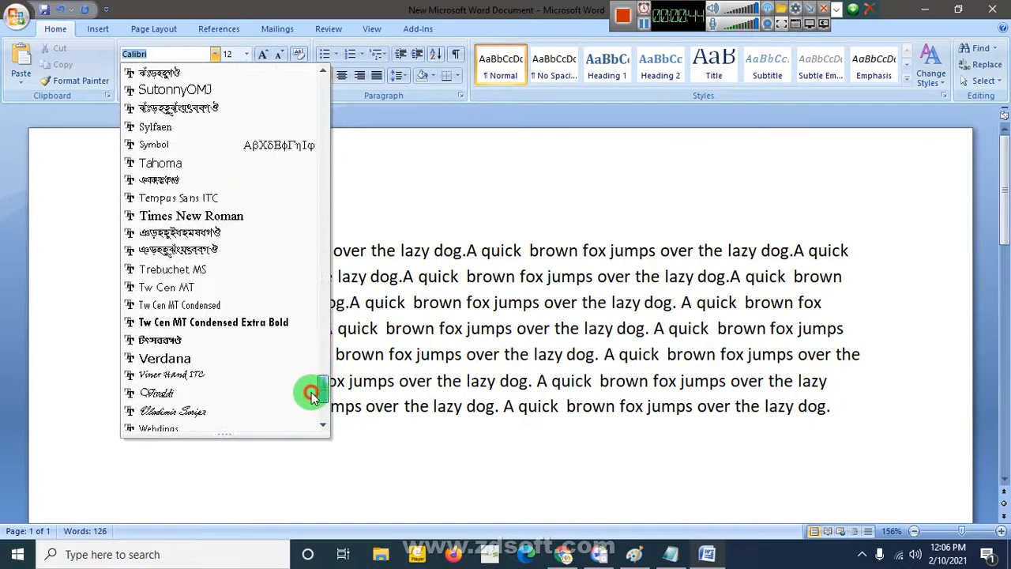
click(197, 218)
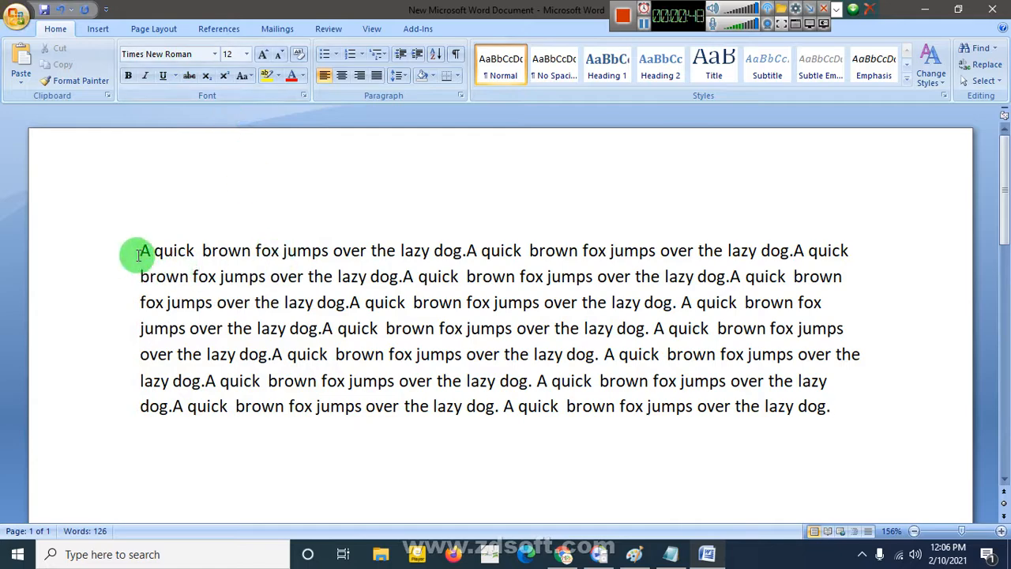
Select the entire paragraph and apply the Times New Roman font to it.
drag(139, 251, 834, 407)
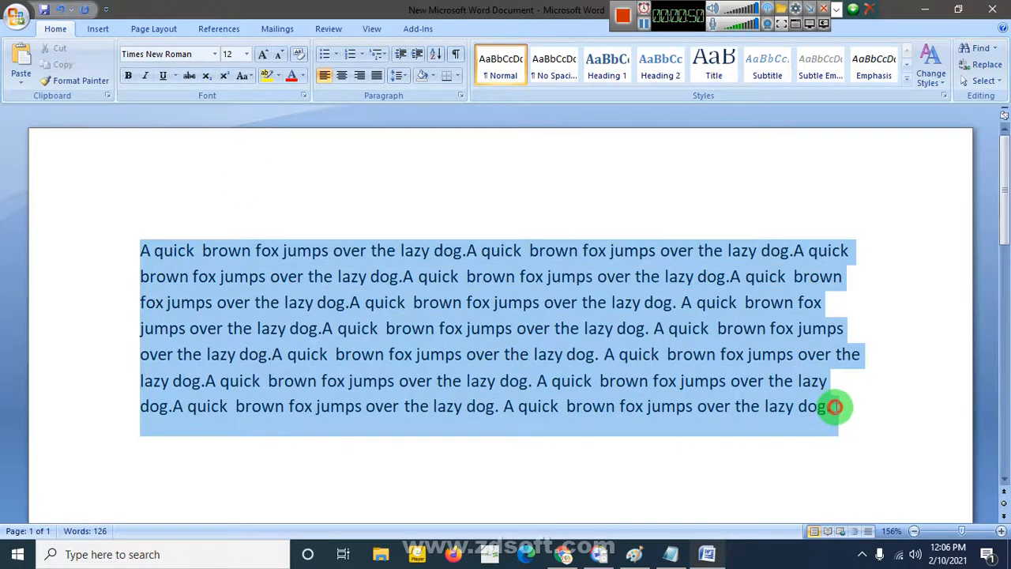
click(214, 54)
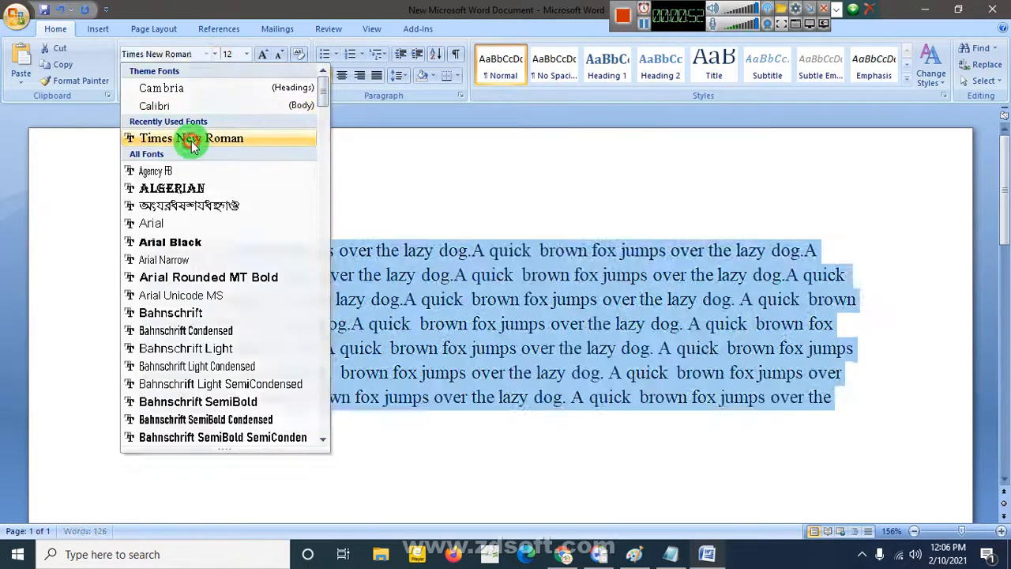
click(191, 142)
Change the selected paragraph's font to the Bengali typeface SutonnyMJ.
click(214, 53)
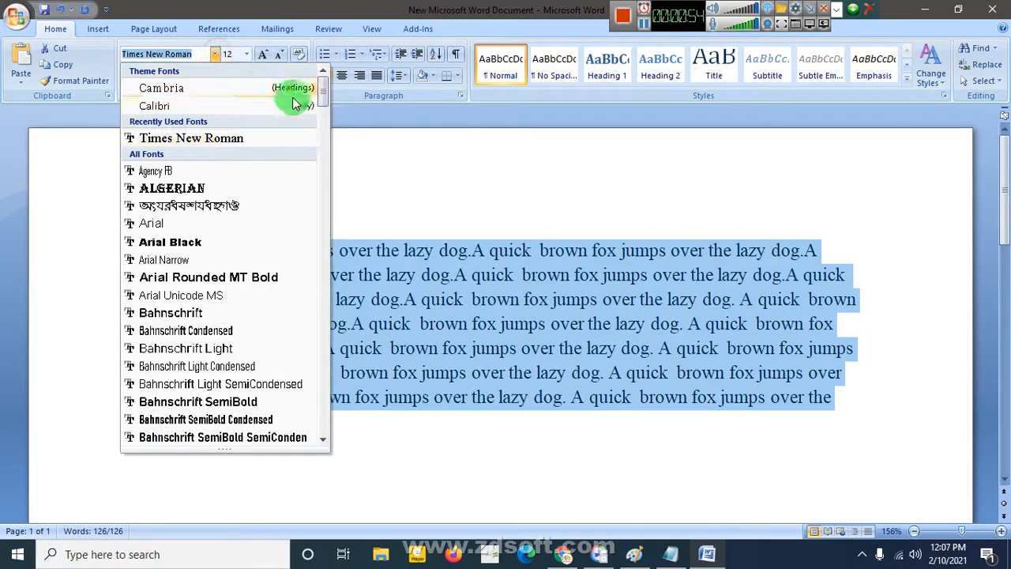
drag(327, 95, 345, 384)
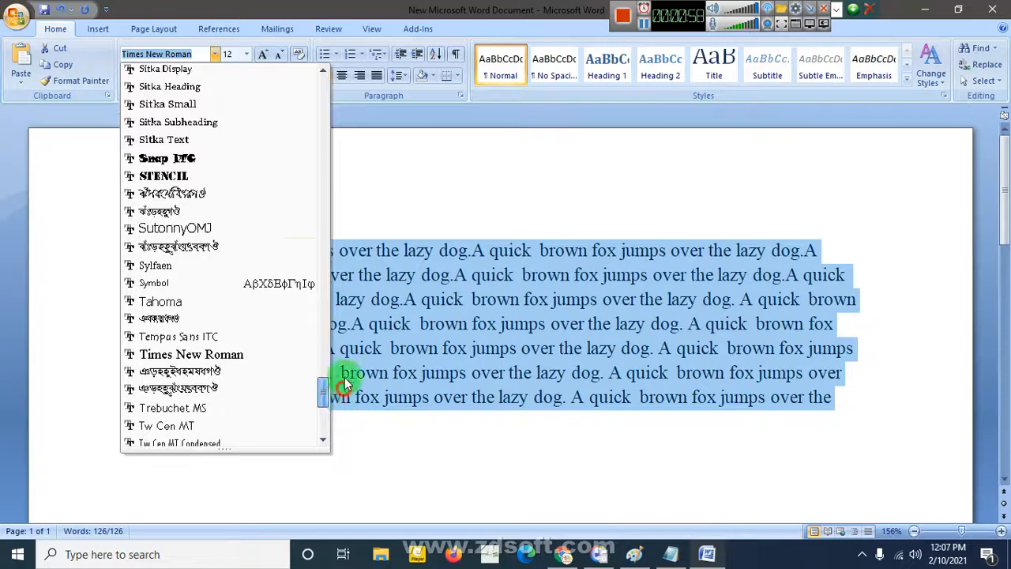
click(171, 214)
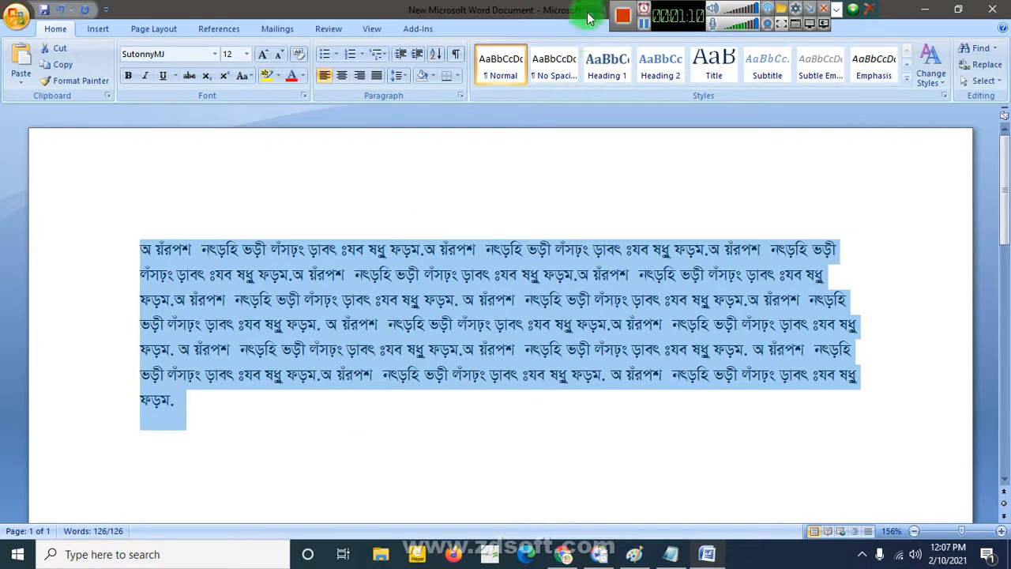
click(814, 9)
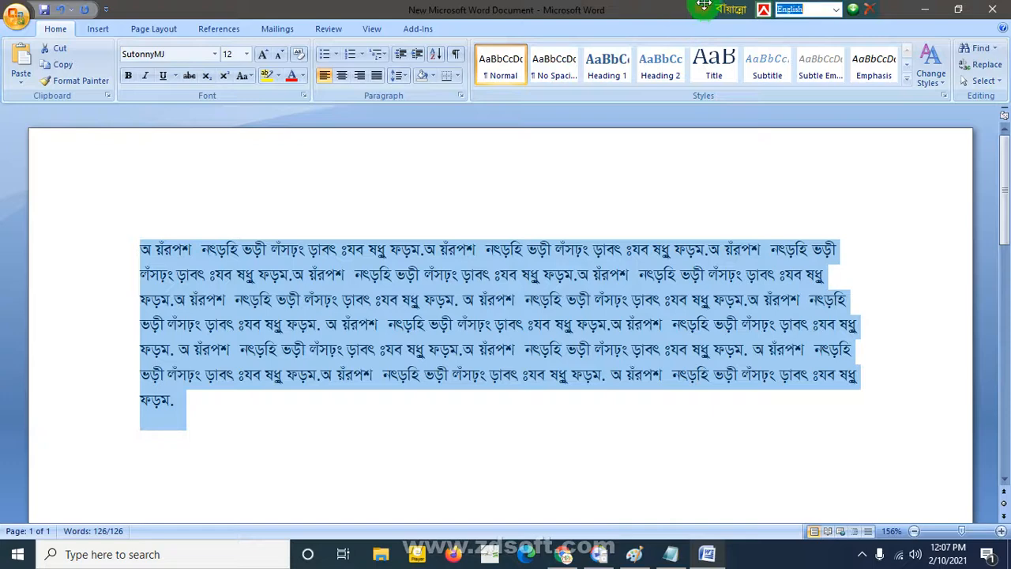
drag(703, 7, 665, 7)
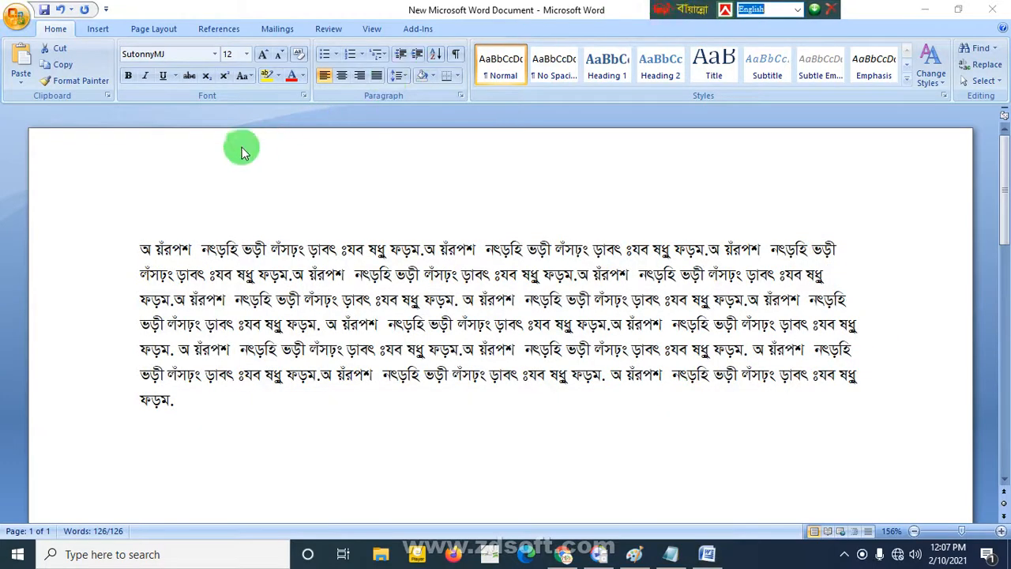
Browse live previews of the available fonts and set the selected paragraph to Calibri (Body).
click(214, 53)
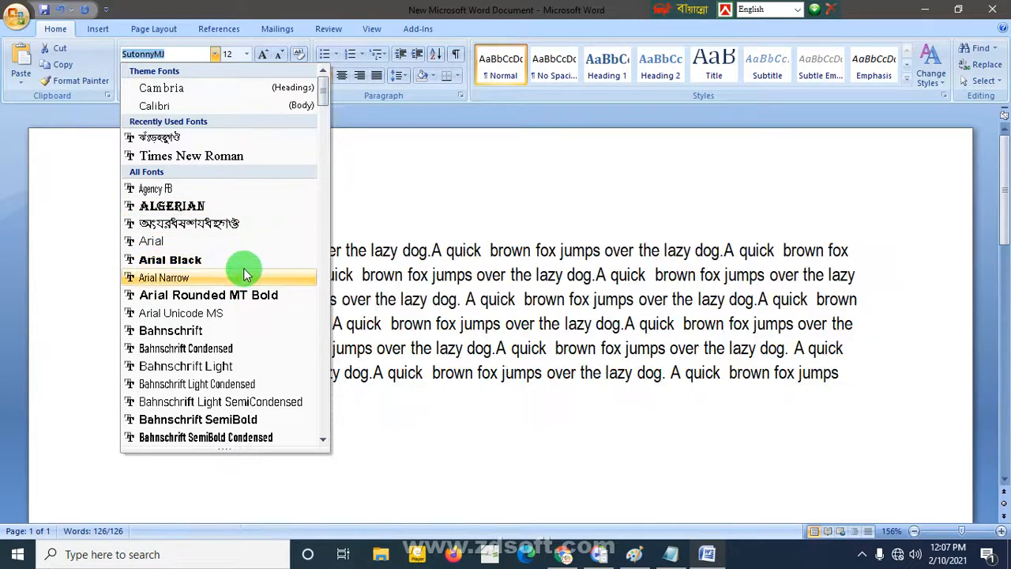
scroll(241, 395, down, 1)
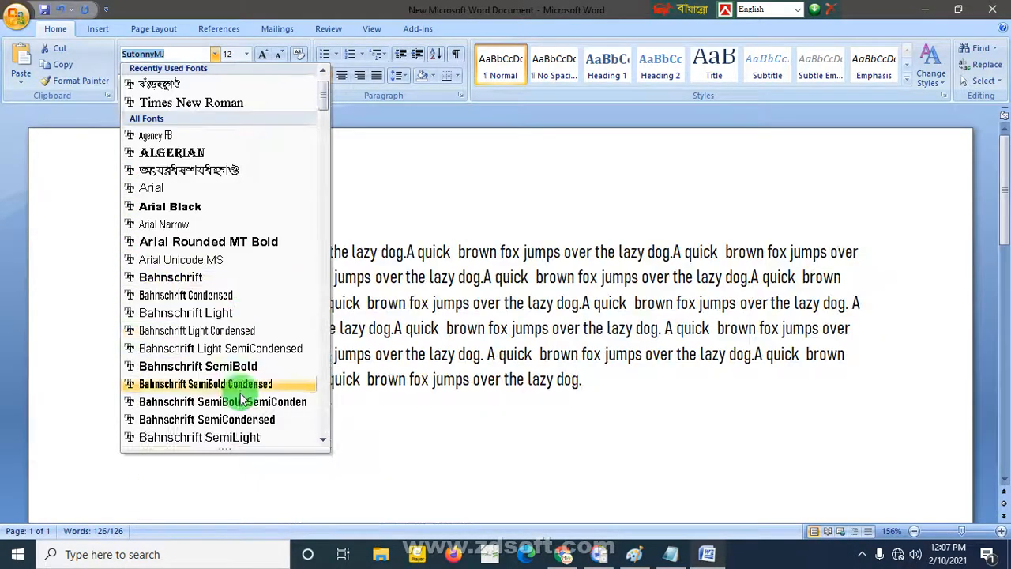
scroll(237, 394, down, 5)
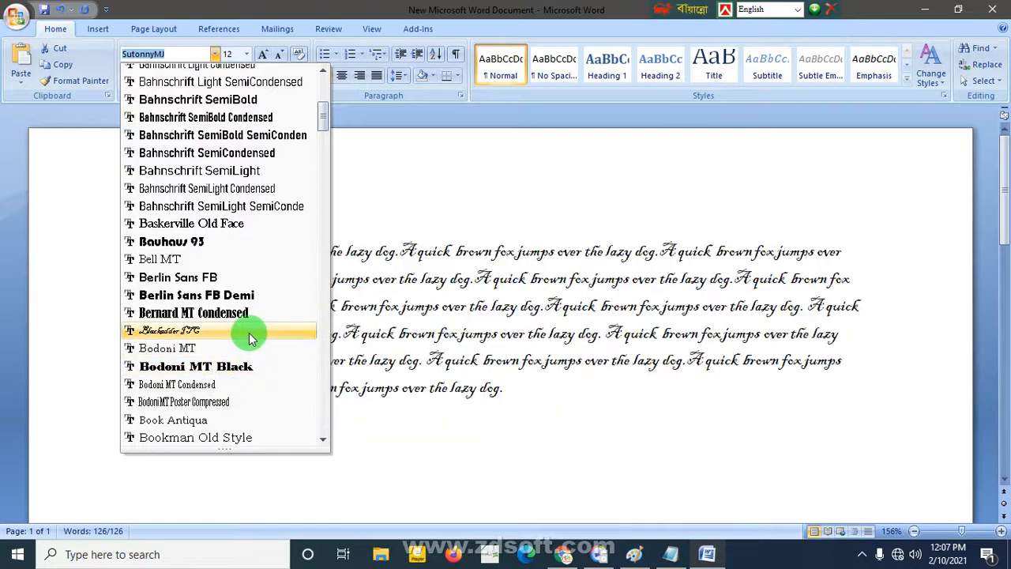
click(214, 53)
click(214, 53)
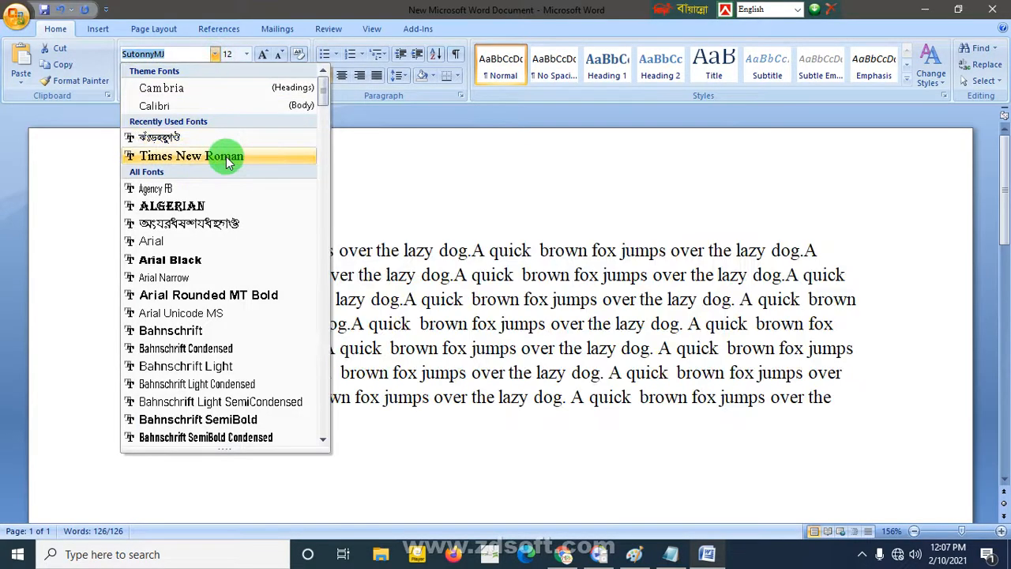
click(211, 106)
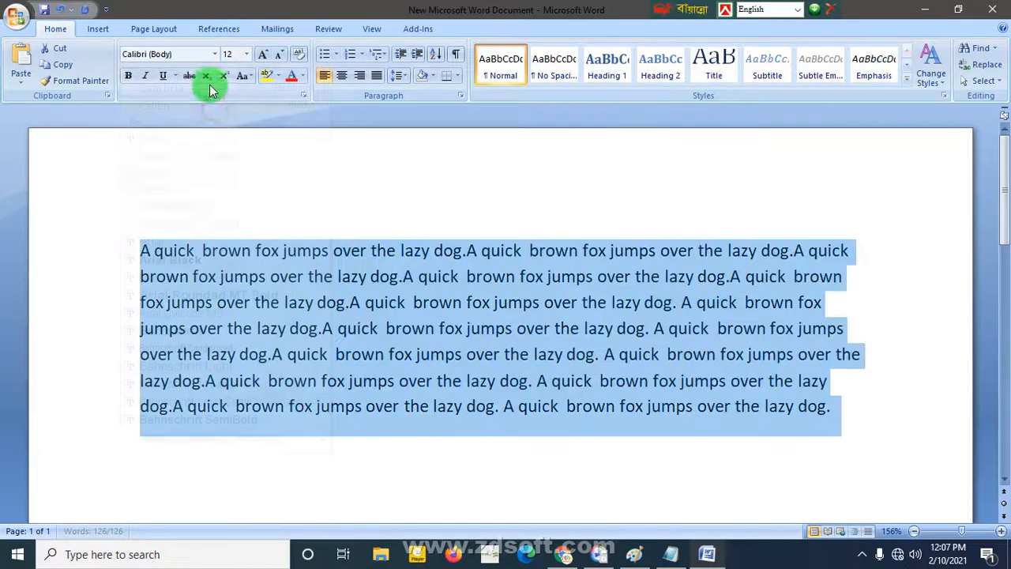
Switch the selected paragraph's font from Calibri to Times New Roman.
click(213, 57)
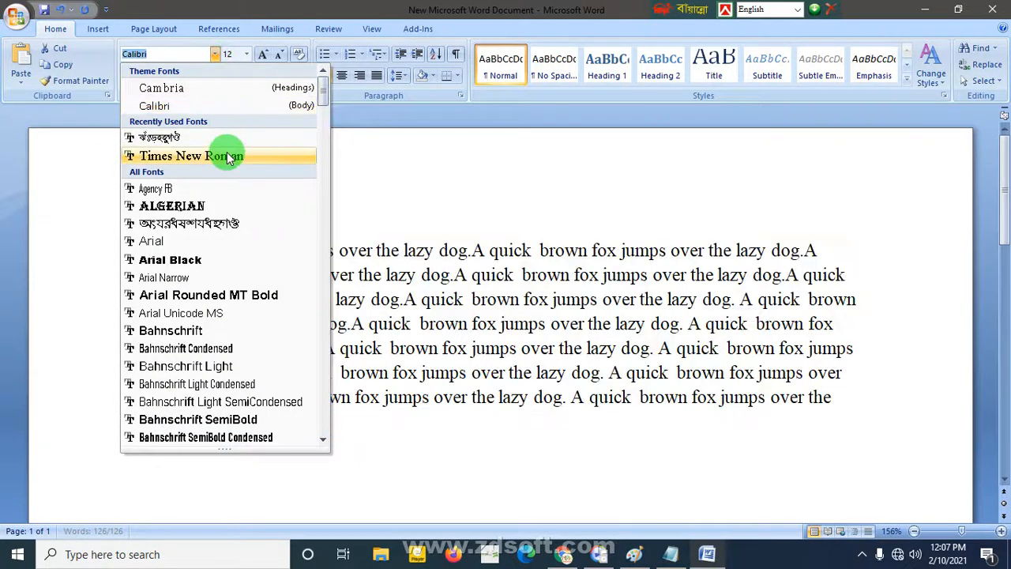
click(227, 156)
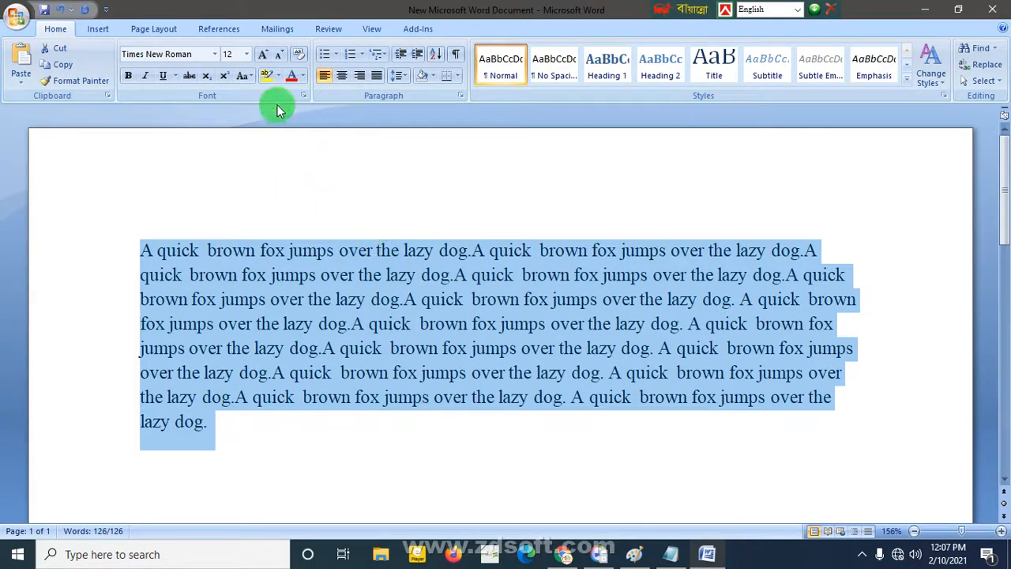
Preview larger font sizes on the selected paragraph and enlarge its text by several increments with Grow Font.
click(247, 54)
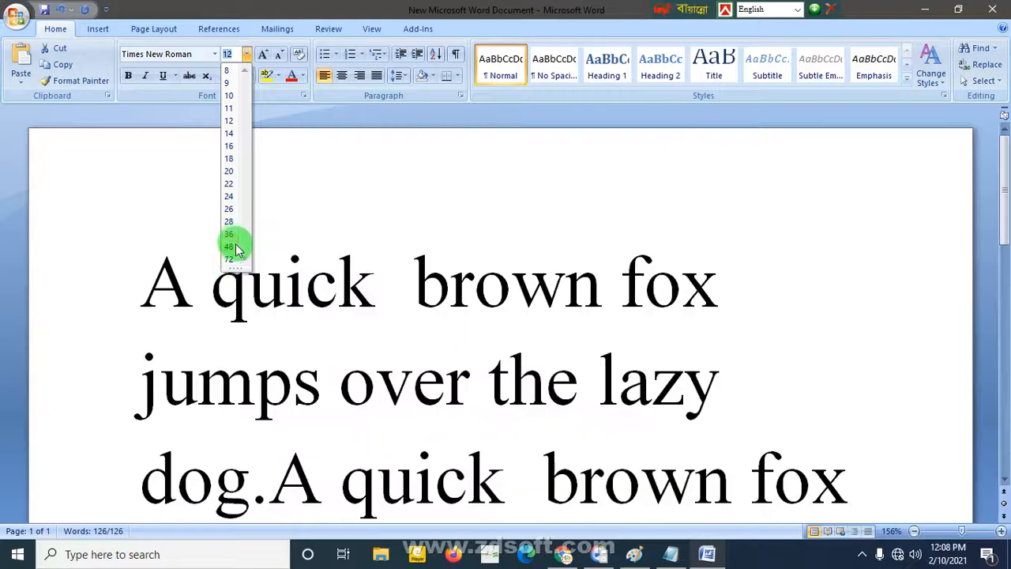
click(265, 56)
click(264, 56)
click(265, 56)
click(264, 57)
click(265, 56)
Reduce the selected paragraph's text incrementally to size 11 with Shrink Font.
click(280, 57)
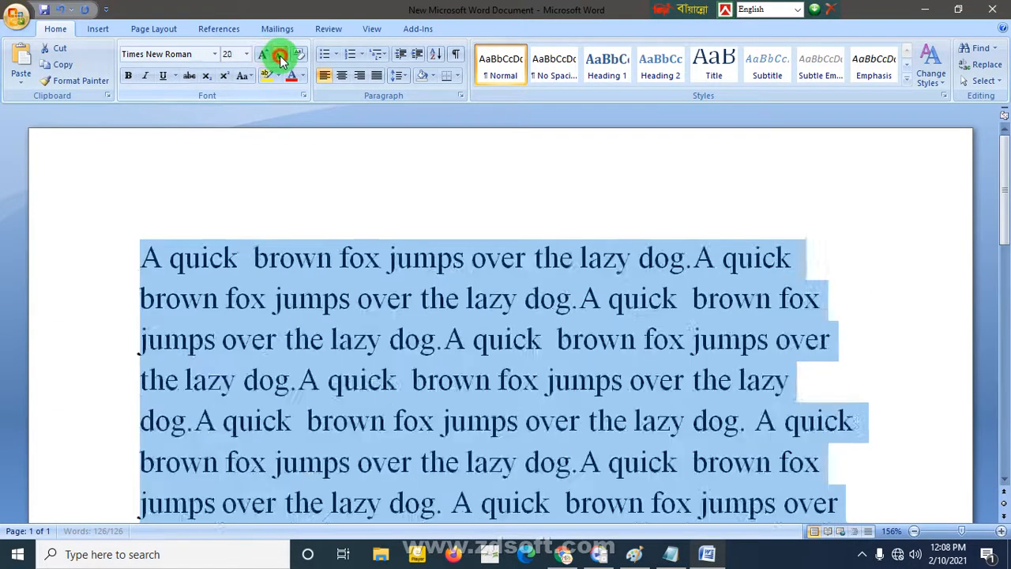
click(281, 56)
click(281, 57)
click(280, 57)
click(280, 57)
click(281, 57)
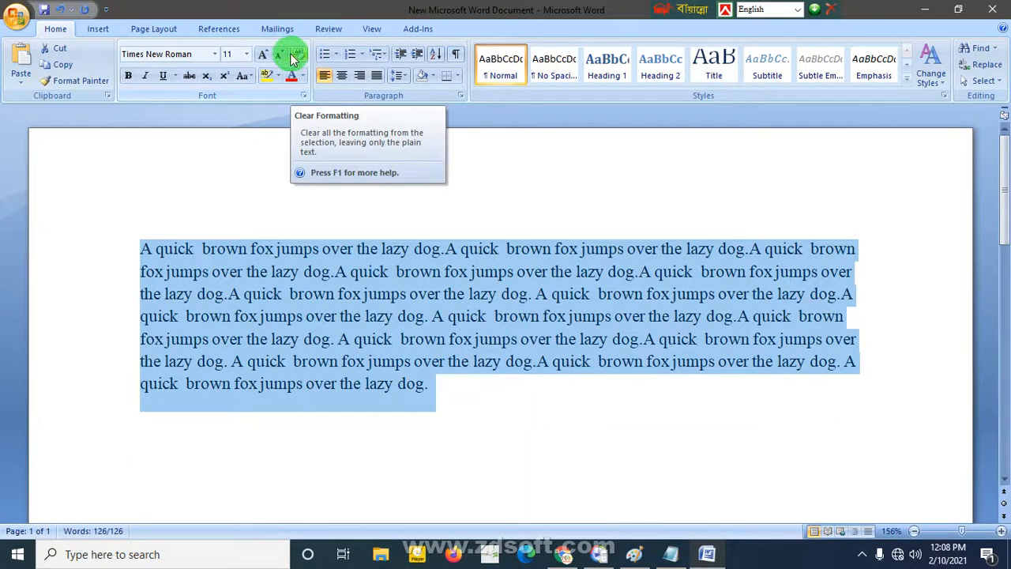
Enlarge the selected paragraph's text incrementally to size 18 and reduce it one increment to 16.
click(264, 56)
click(264, 57)
click(265, 56)
click(265, 57)
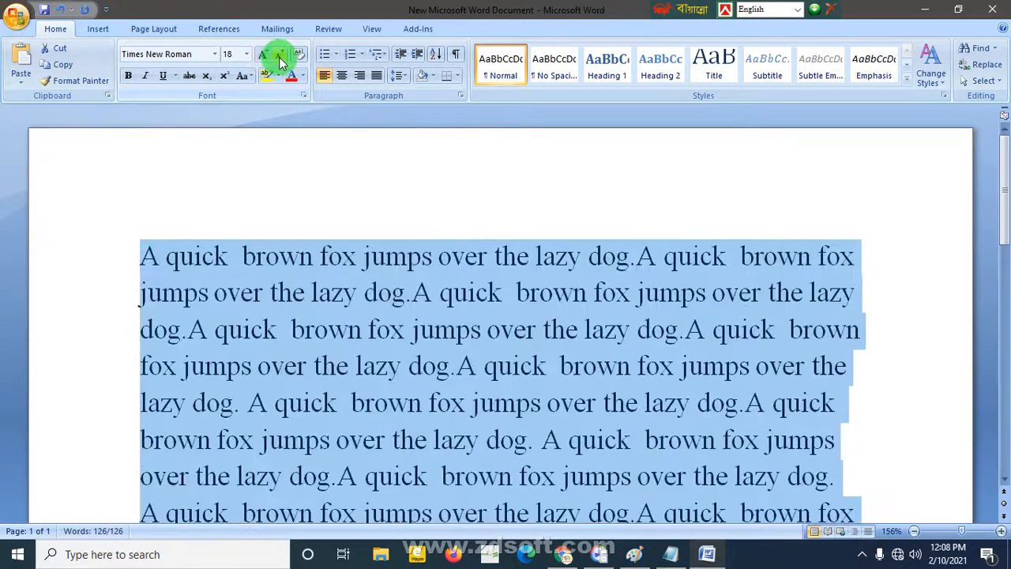
click(280, 57)
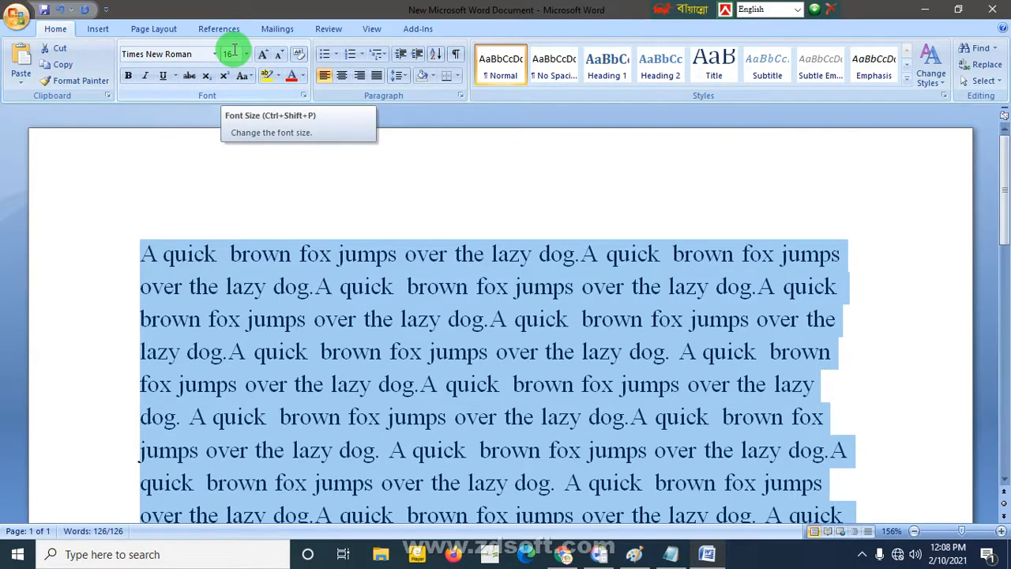
Clear all formatting from the selected paragraph.
click(301, 56)
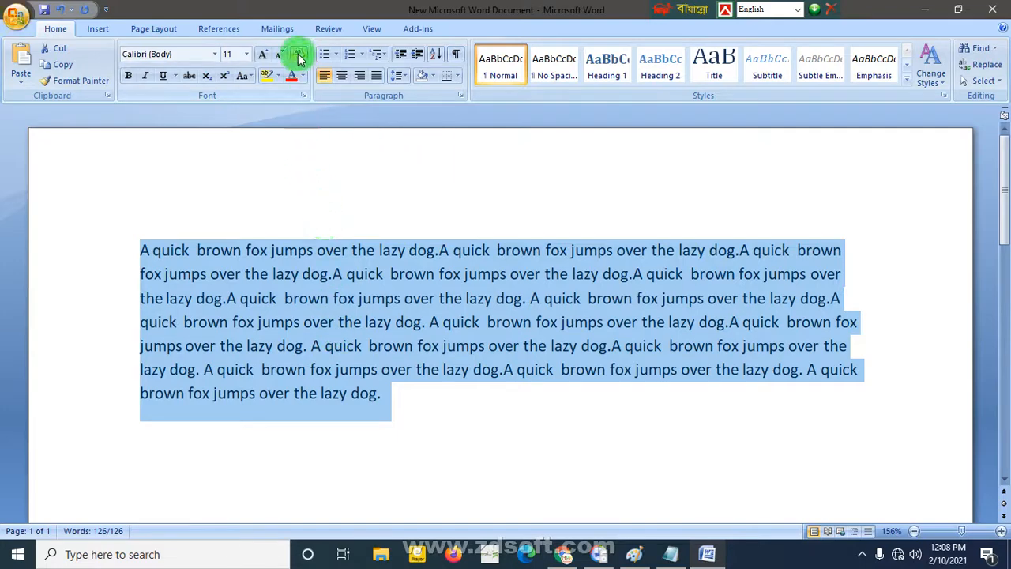
Make the selected paragraph bold and italic, and underline it with a wavy line.
click(128, 77)
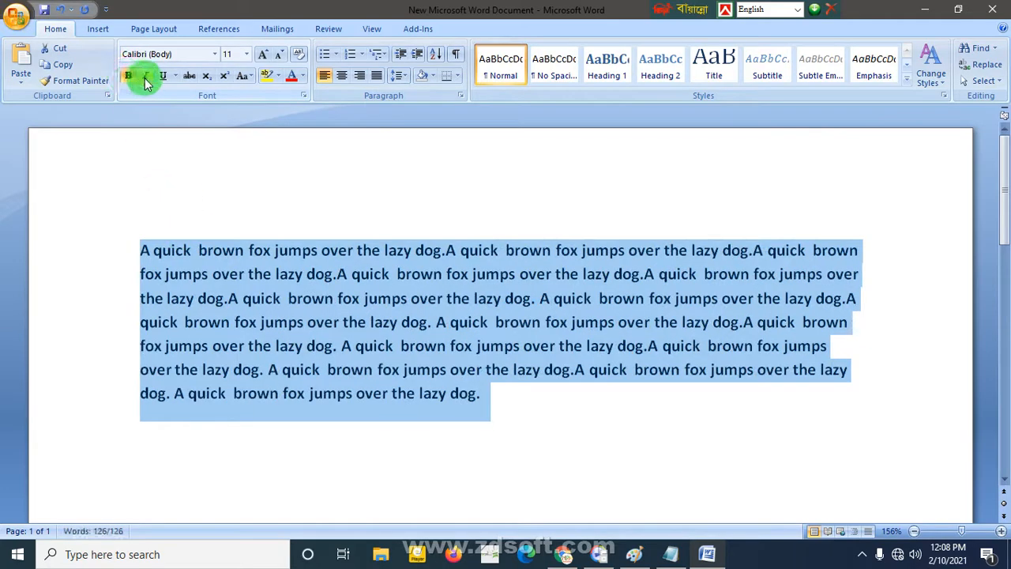
click(145, 79)
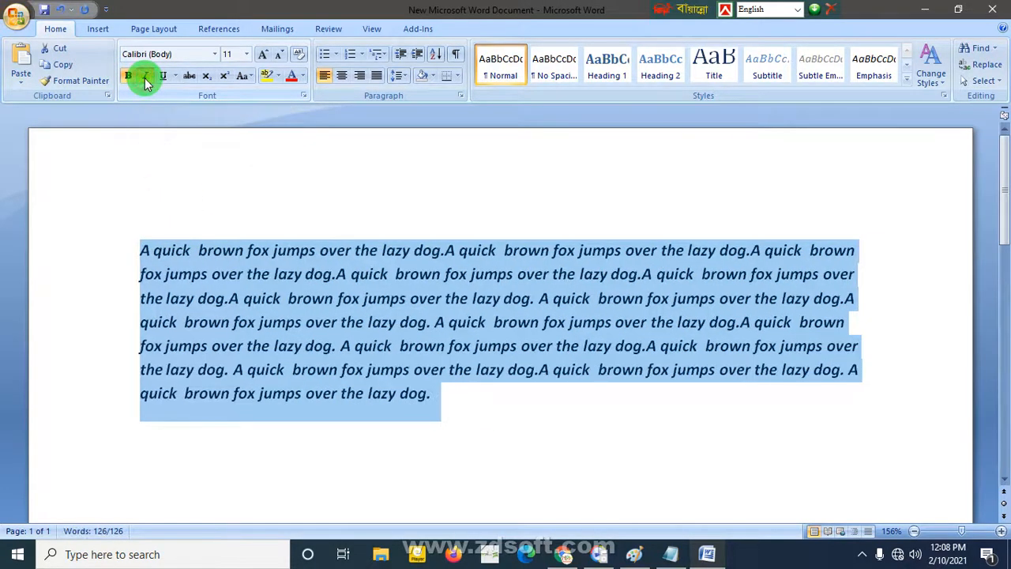
click(163, 76)
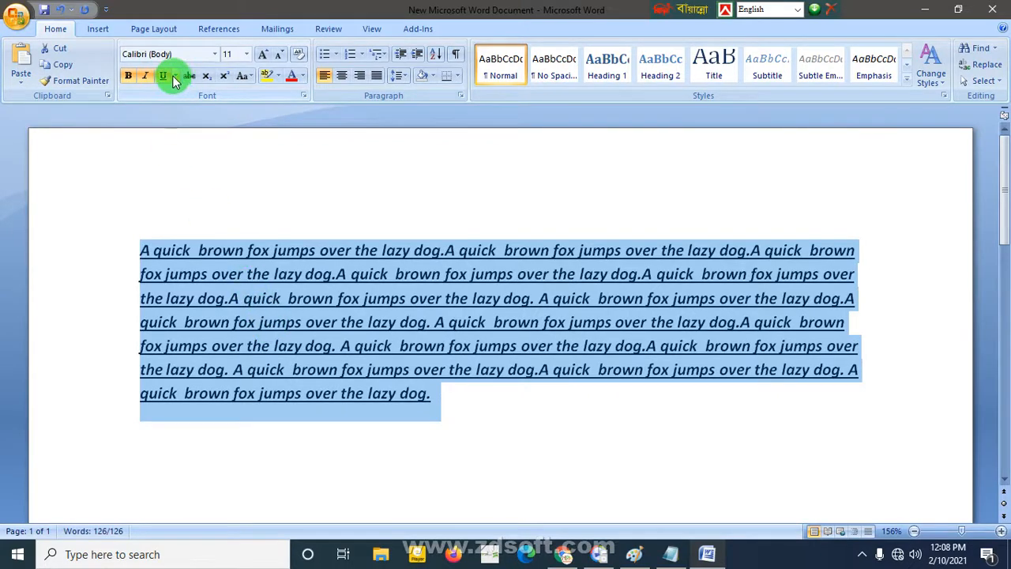
click(173, 76)
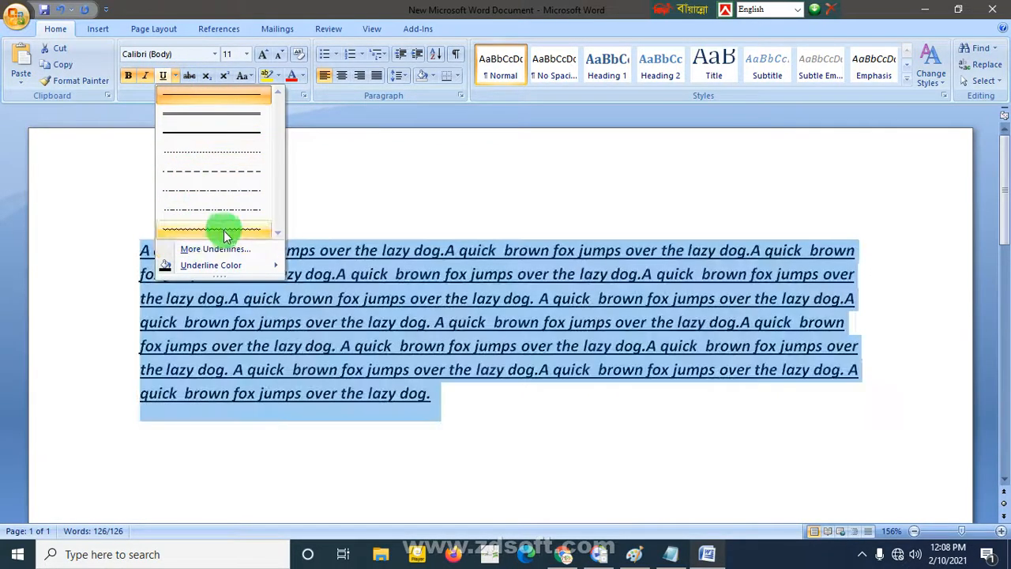
click(225, 230)
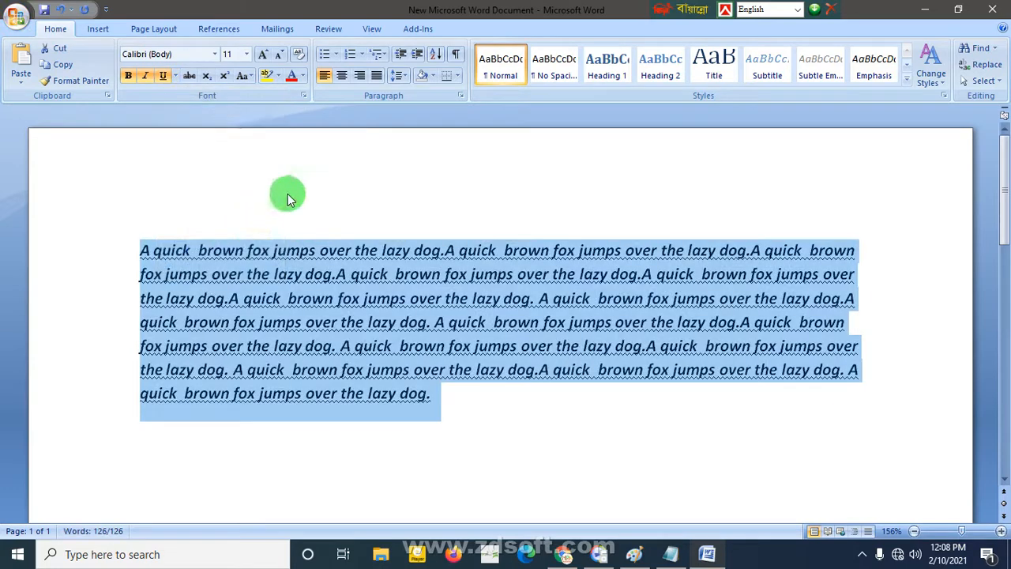
Remove the bold, italic and underline formatting from the selected paragraph.
click(128, 75)
click(146, 75)
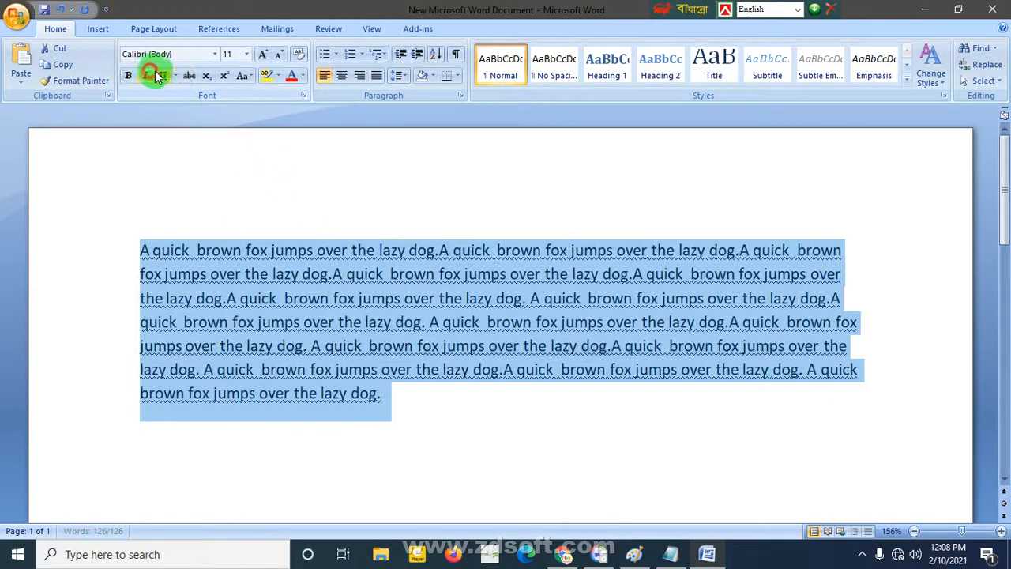
click(162, 75)
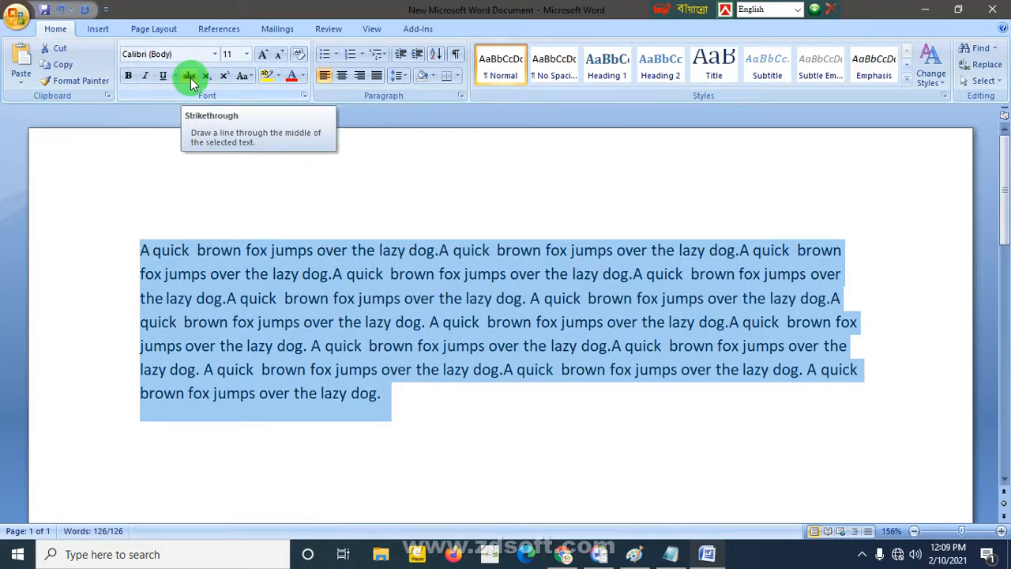
Apply strikethrough to the entire paragraph and remove it again.
click(190, 78)
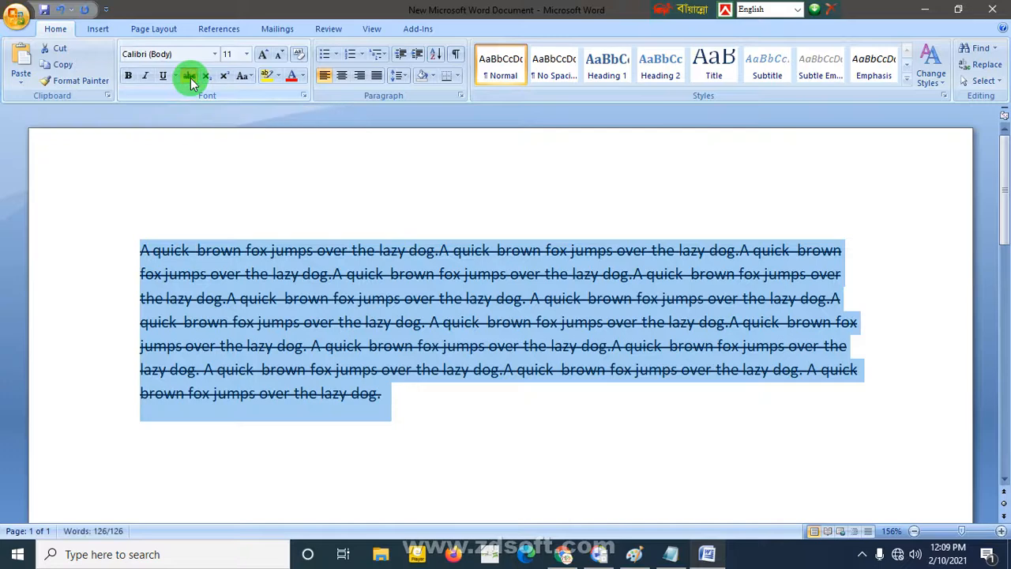
click(190, 76)
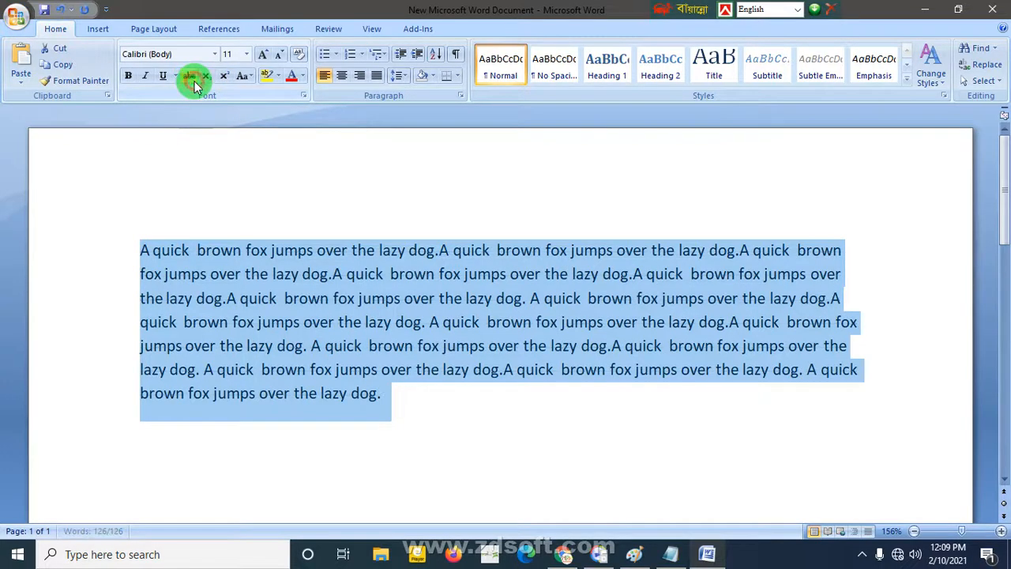
Strike through only the word "brown" in the paragraph's first sentence.
drag(201, 250, 240, 251)
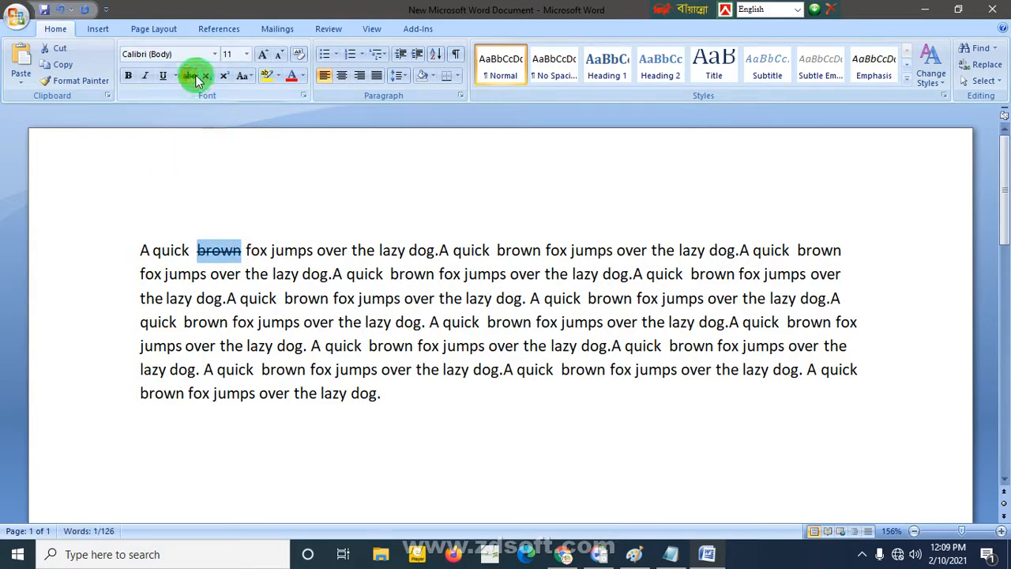
Apply subscript to the selected word "brown" and remove it, and do the same with superscript.
click(208, 76)
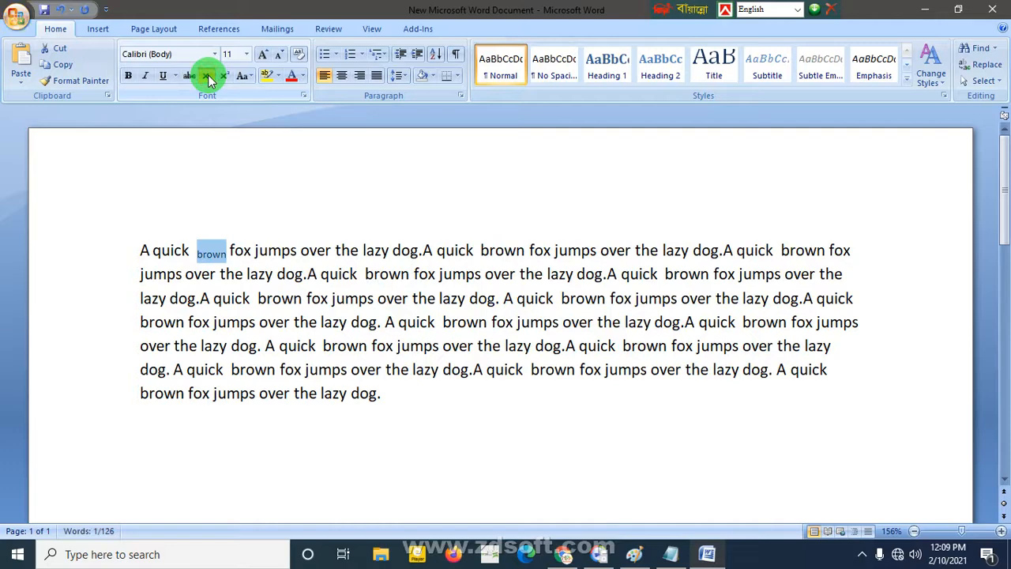
click(207, 75)
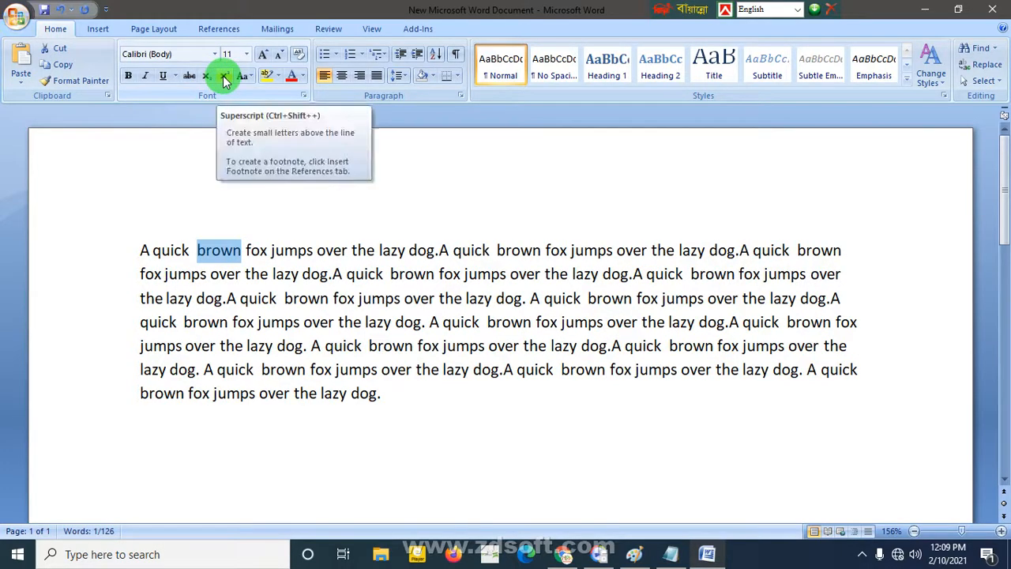
click(222, 76)
click(223, 76)
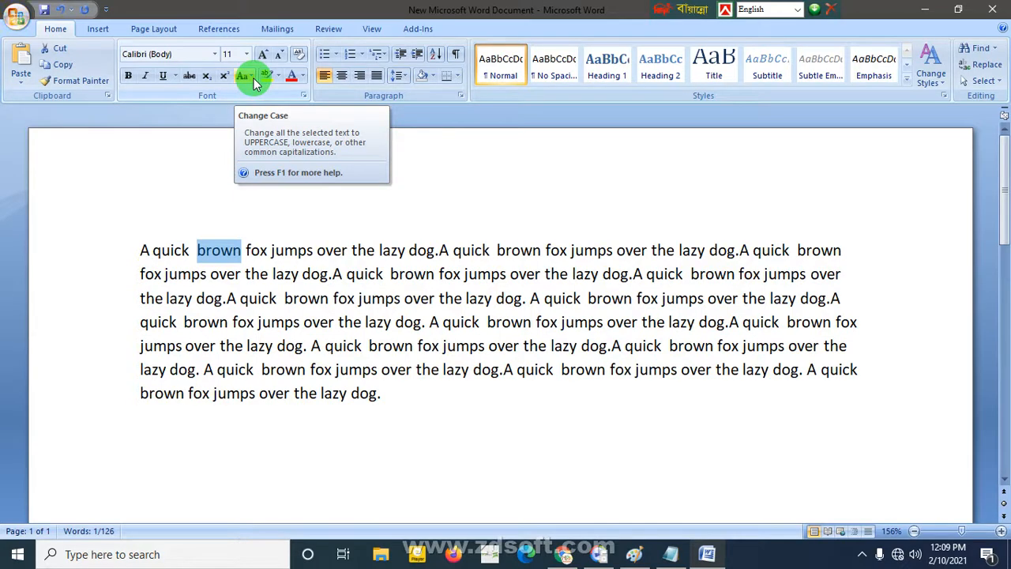
Change the case of the entire paragraph to Sentence case and to lowercase.
drag(140, 248, 385, 395)
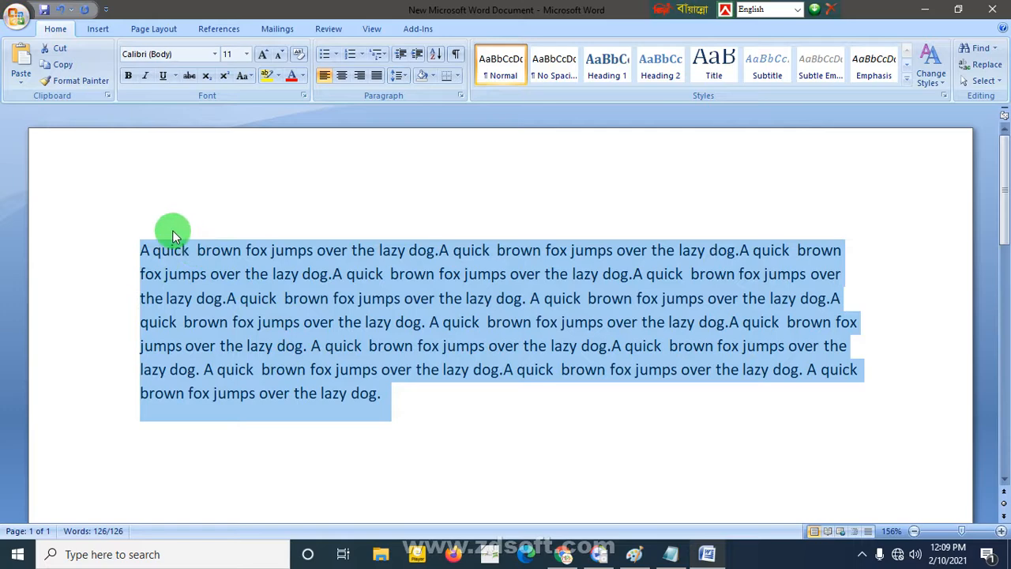
click(252, 75)
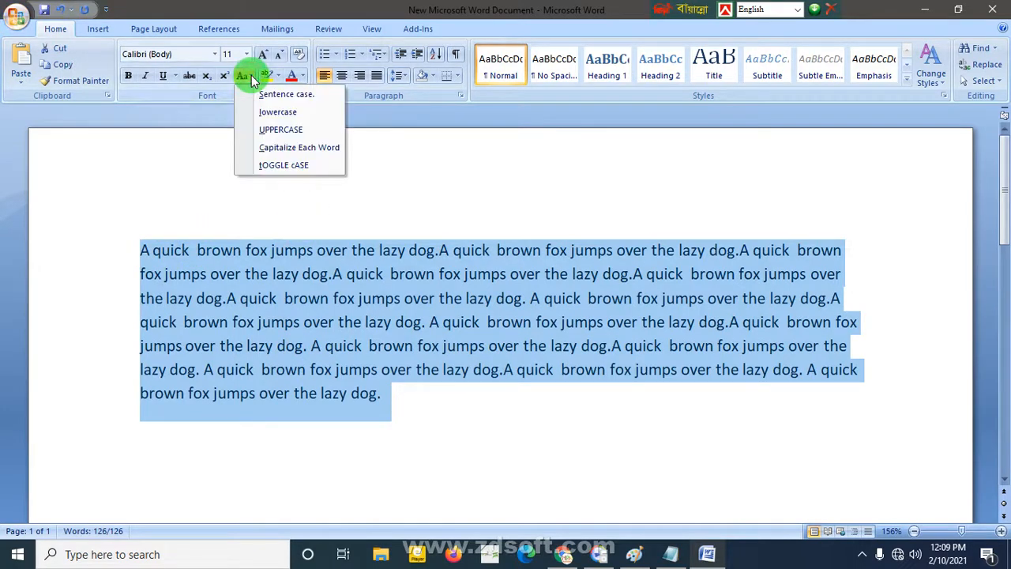
click(286, 98)
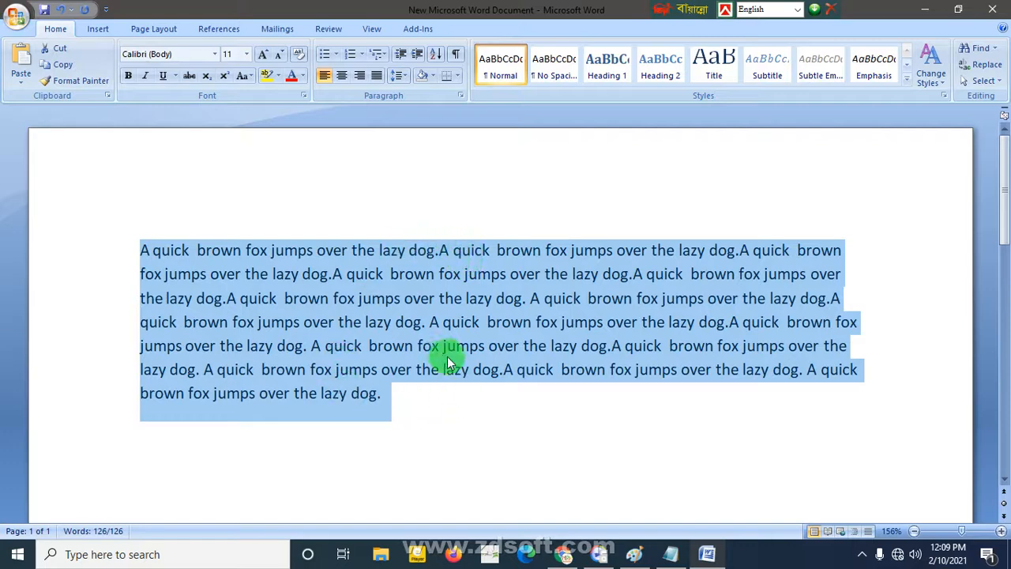
click(244, 75)
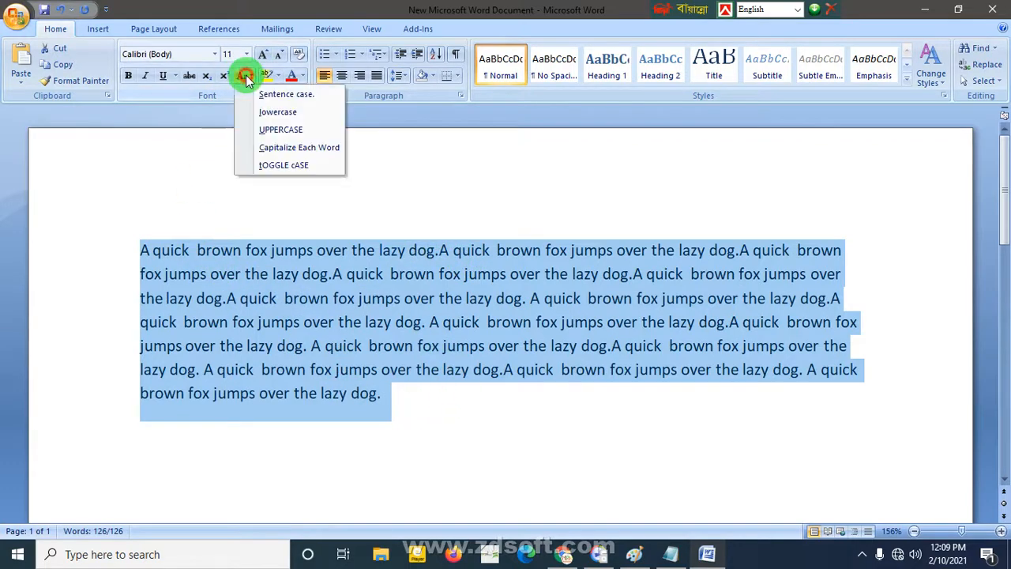
click(269, 112)
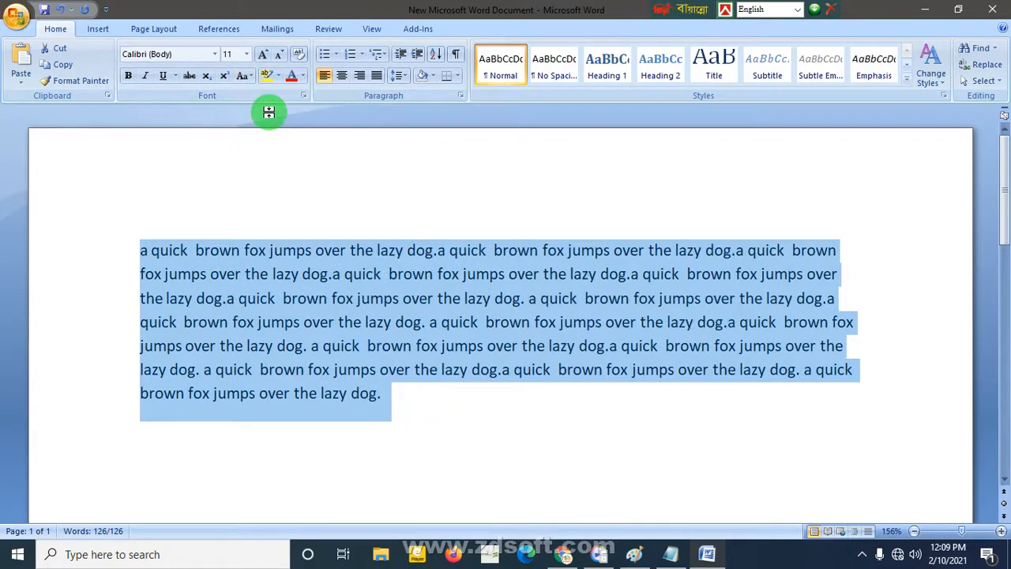
Convert the selected paragraph to UPPERCASE and to Capitalize Each Word.
click(248, 78)
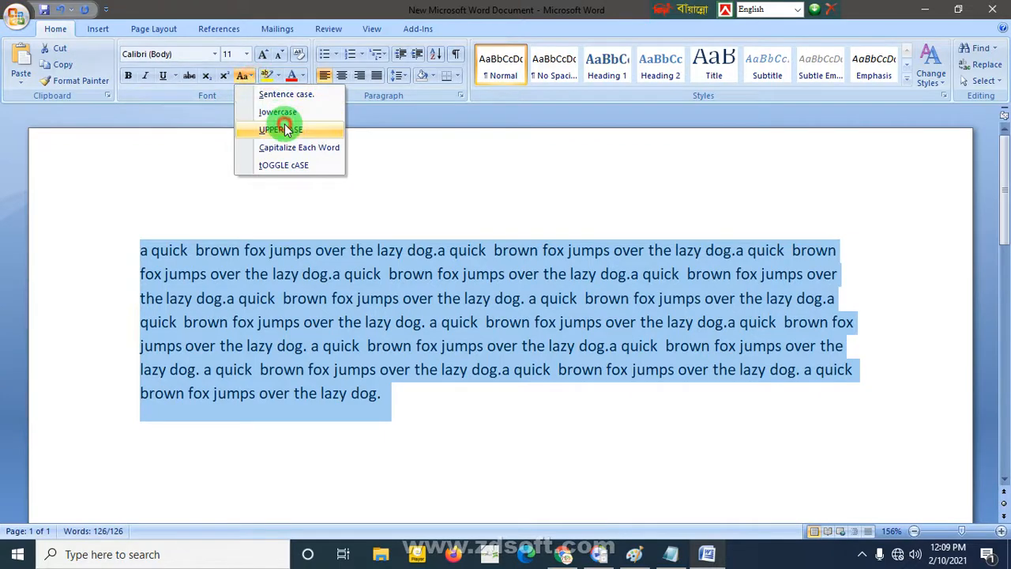
click(272, 129)
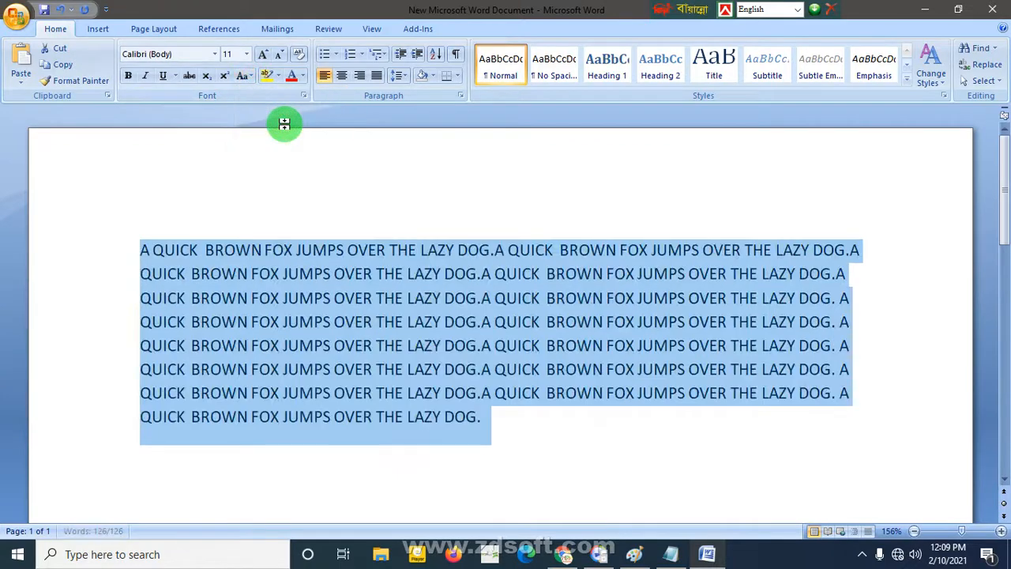
click(248, 78)
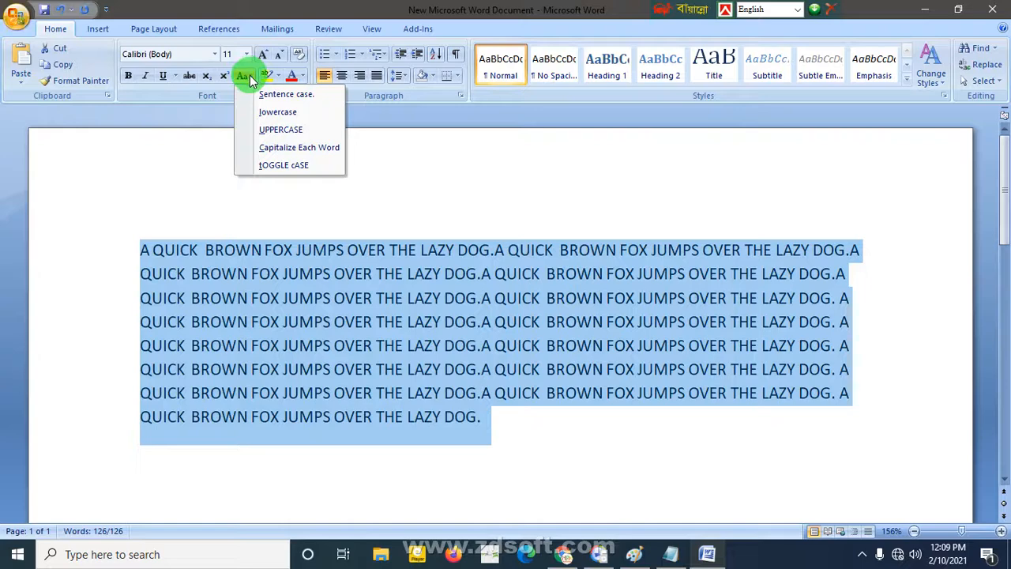
click(275, 148)
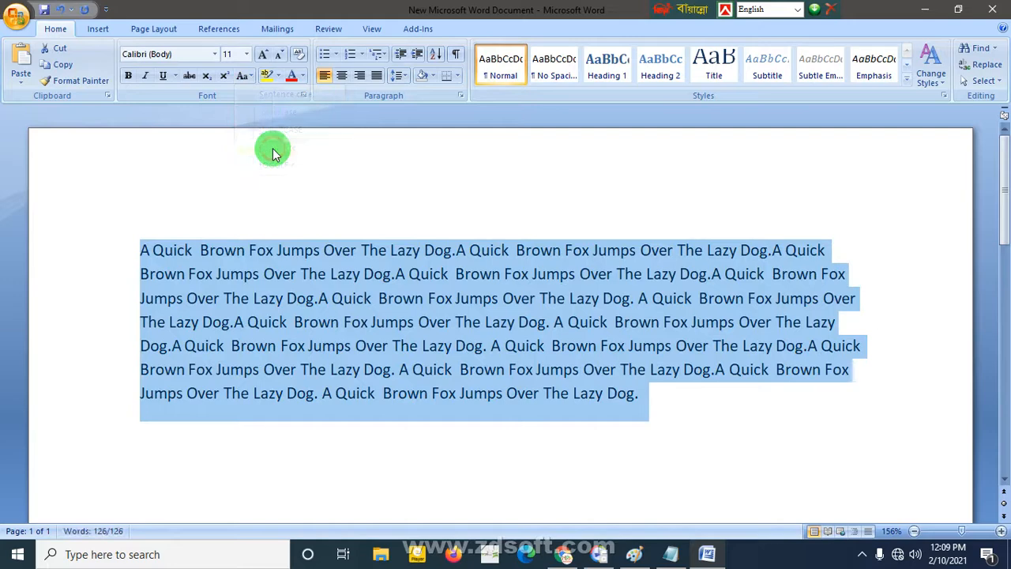
Apply tOGGLE cASE to the selected paragraph and return it to Sentence case.
click(247, 76)
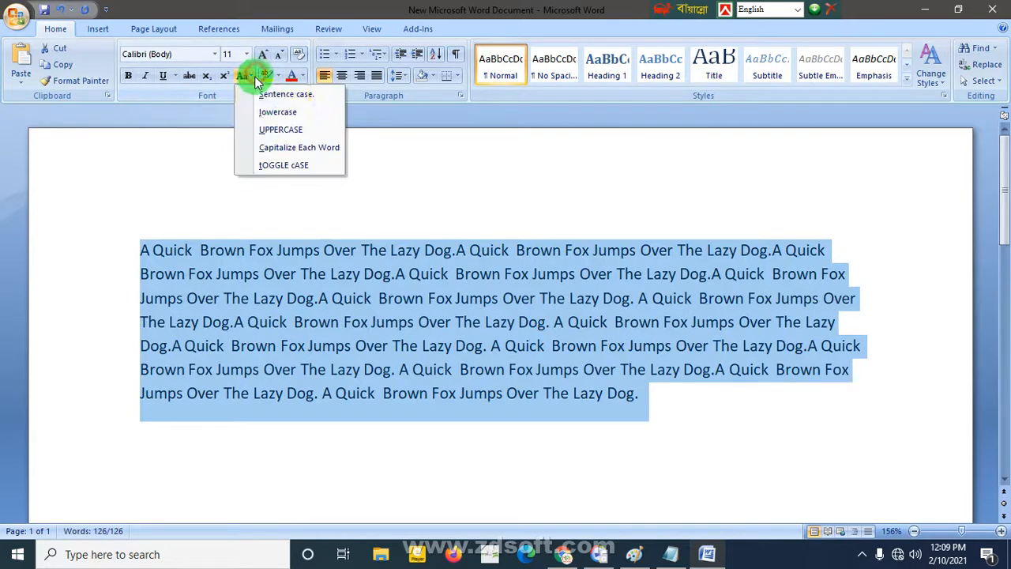
click(285, 167)
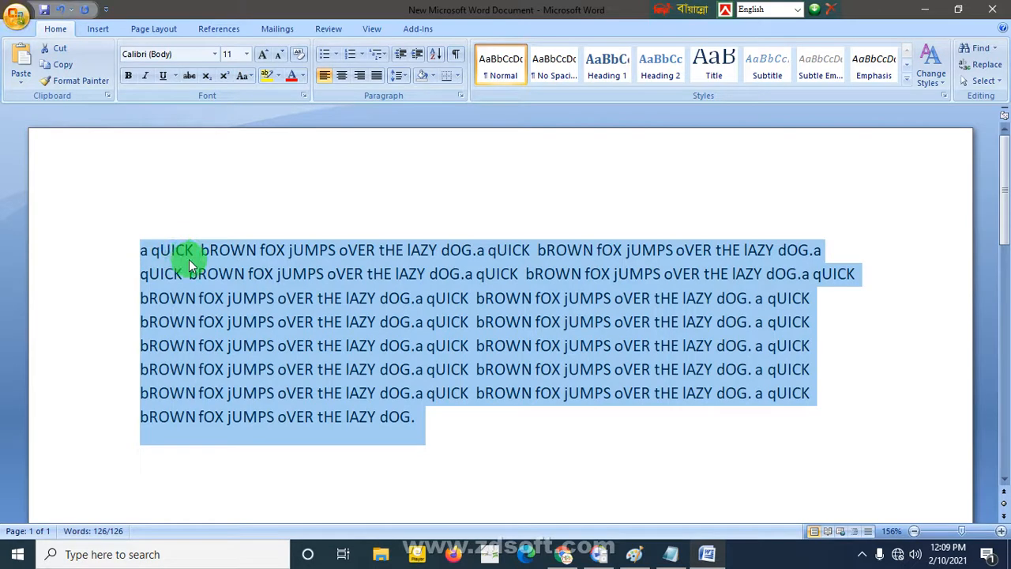
click(242, 78)
click(254, 94)
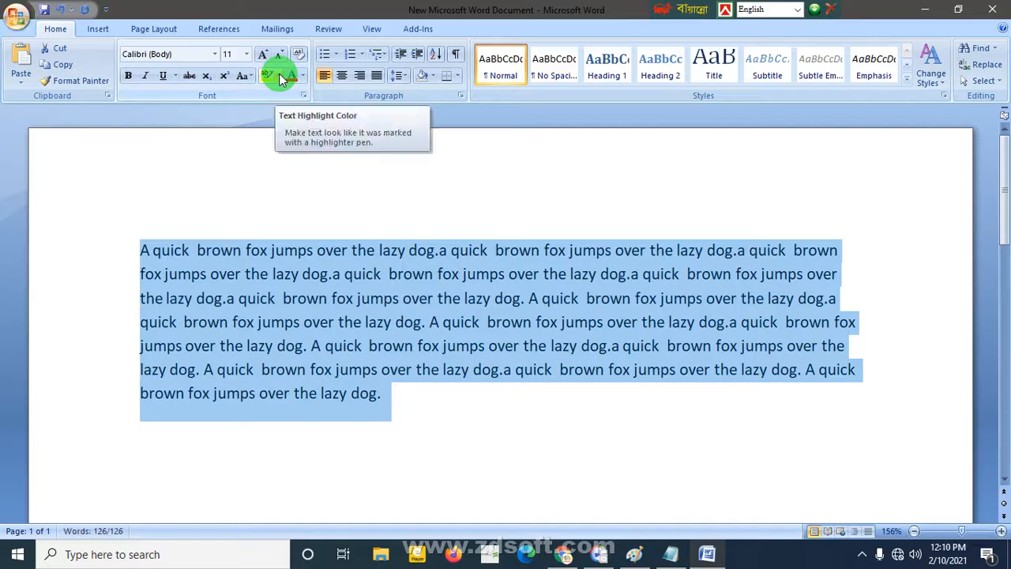
Highlight the entire paragraph in bright blue and set its font color to White, Background 1.
click(278, 73)
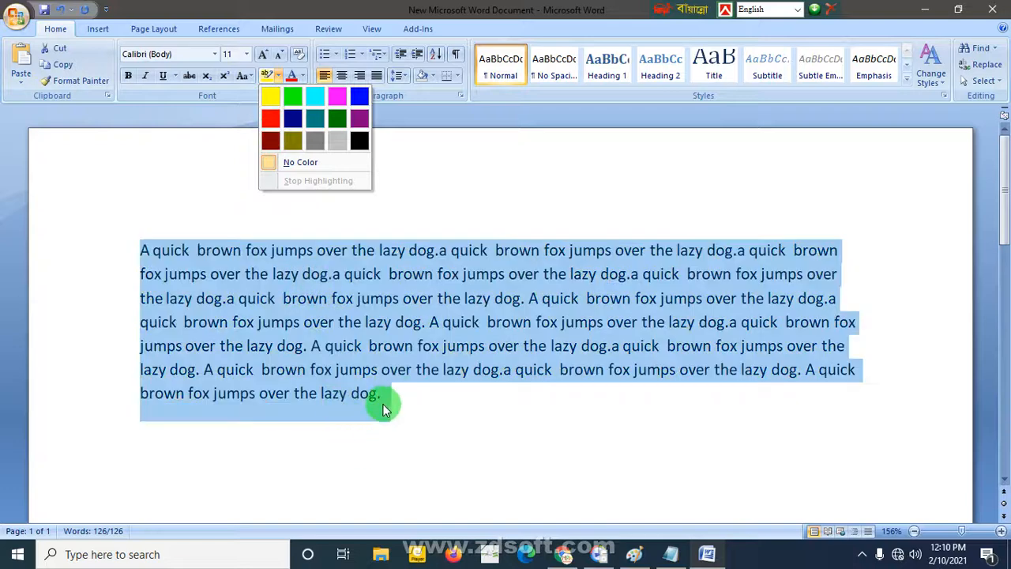
click(360, 98)
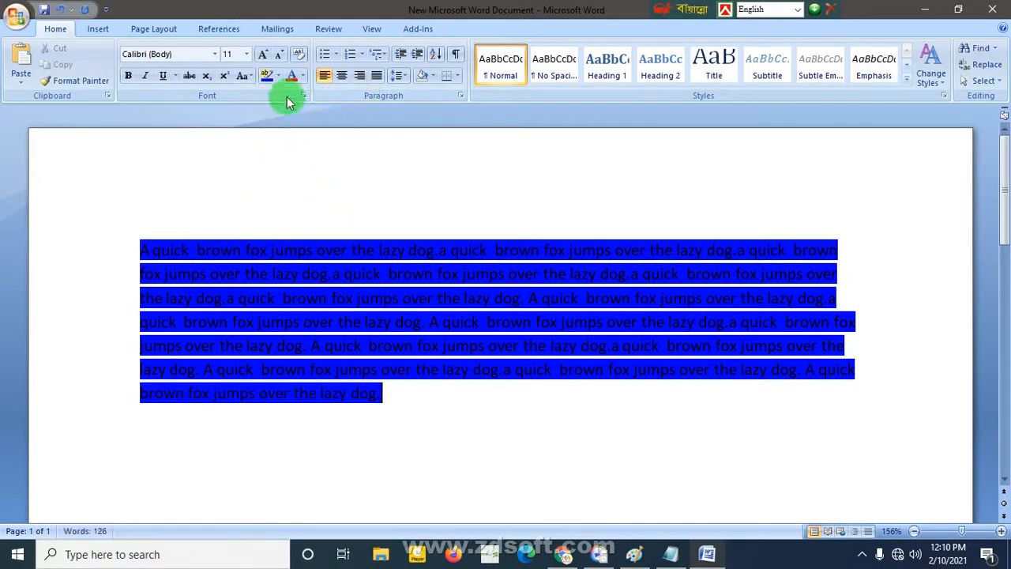
drag(387, 406, 142, 248)
click(303, 75)
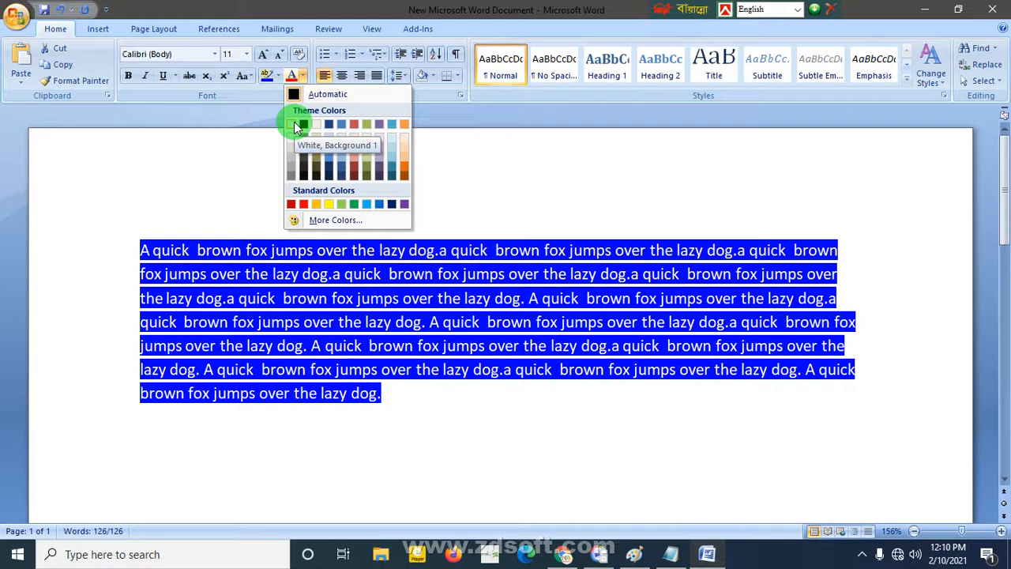
click(297, 126)
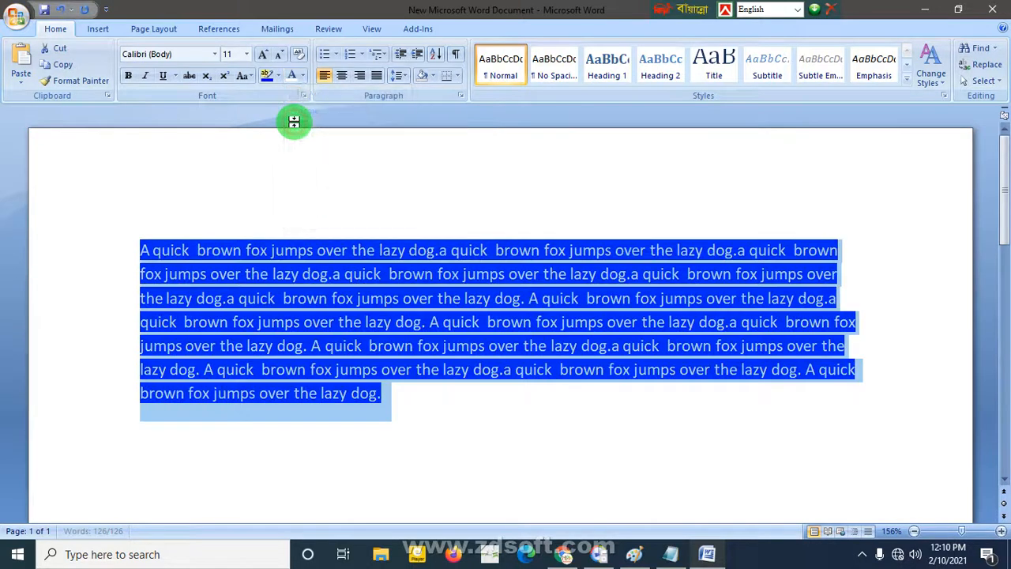